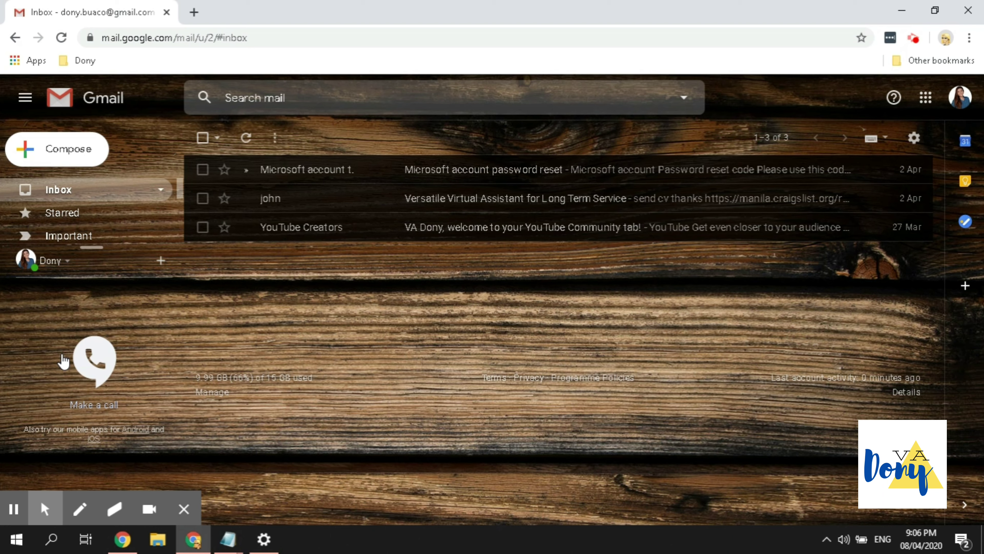
# - Enlarge the mail label list by shrinking the chat area so that the custom labels fit
pyautogui.moveTo(91, 250); pyautogui.dragTo(82, 426)
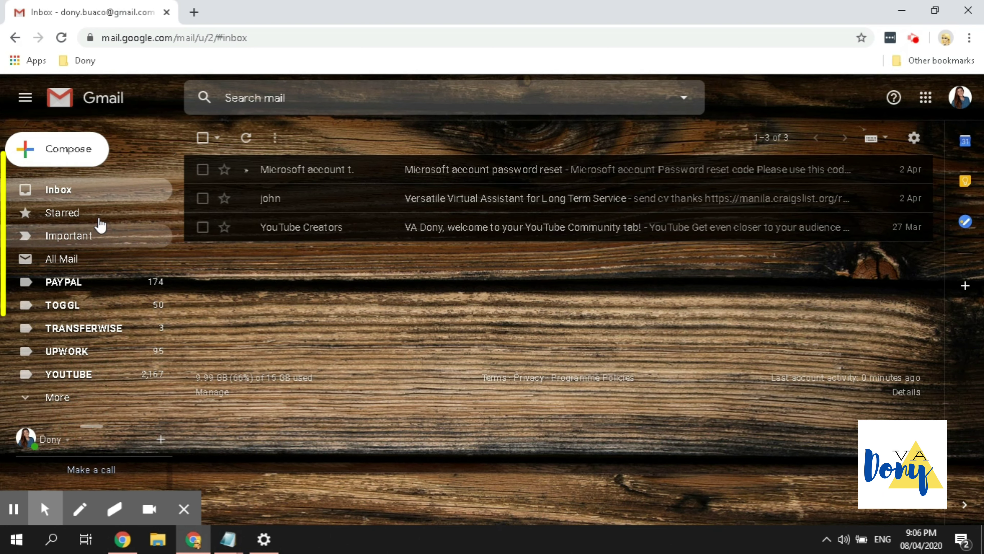
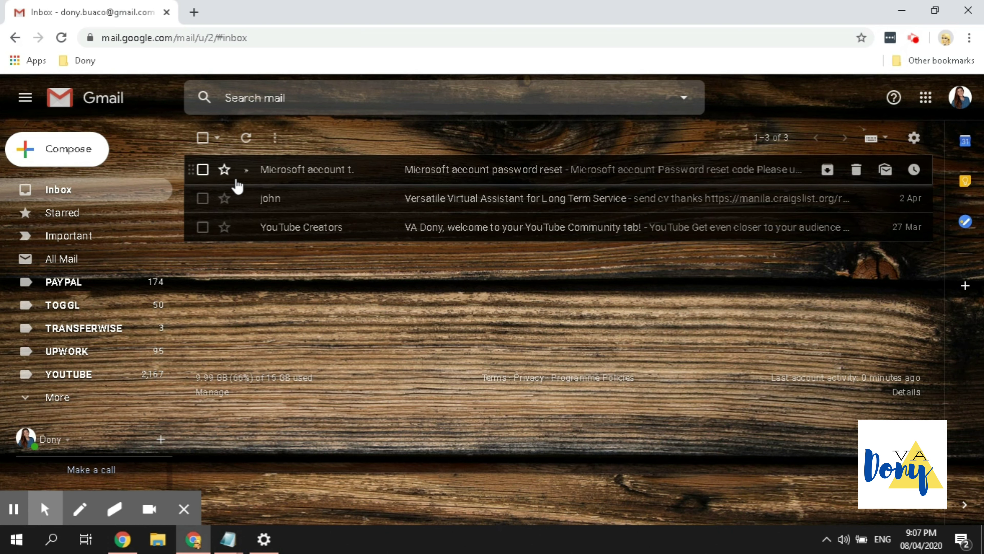
# - Review the labels available for the Microsoft account password reset email, and deselect the email without applying any
pyautogui.click(207, 173)
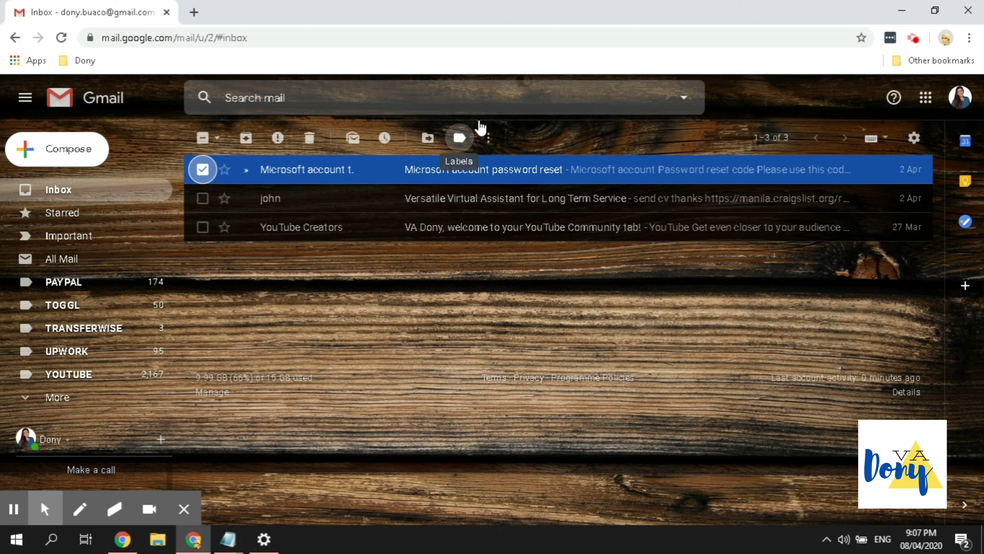
pyautogui.click(459, 146)
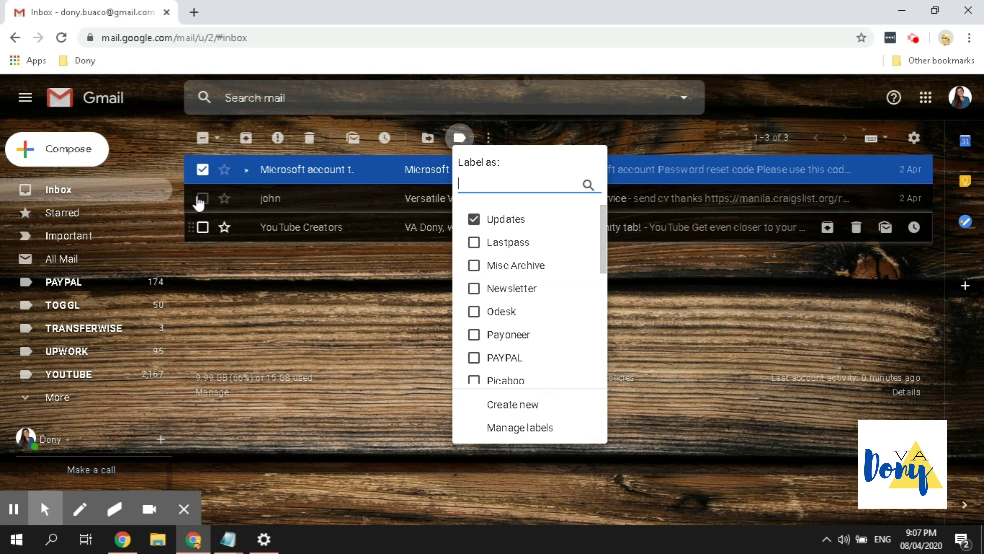
pyautogui.click(202, 169)
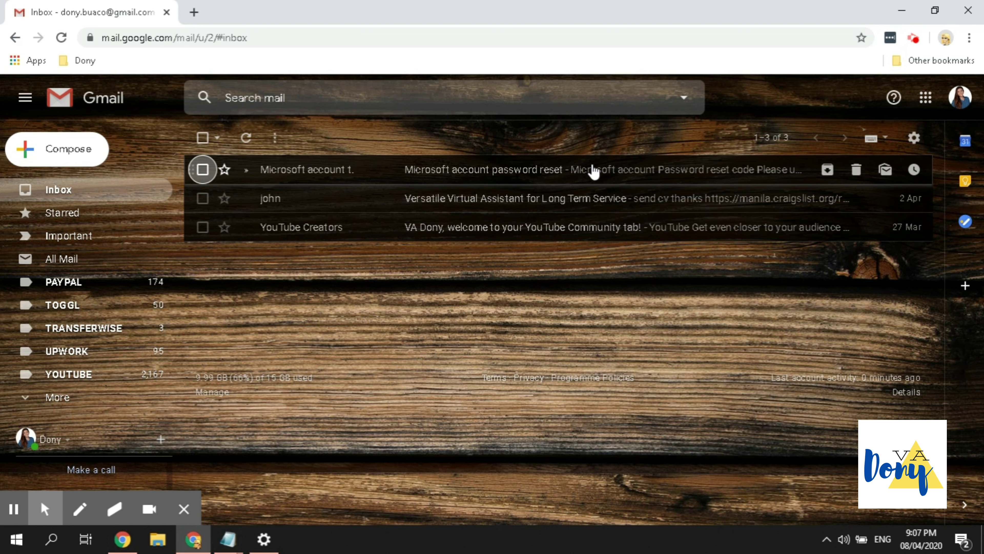
# - Open the label settings of the mailbox
pyautogui.click(912, 141)
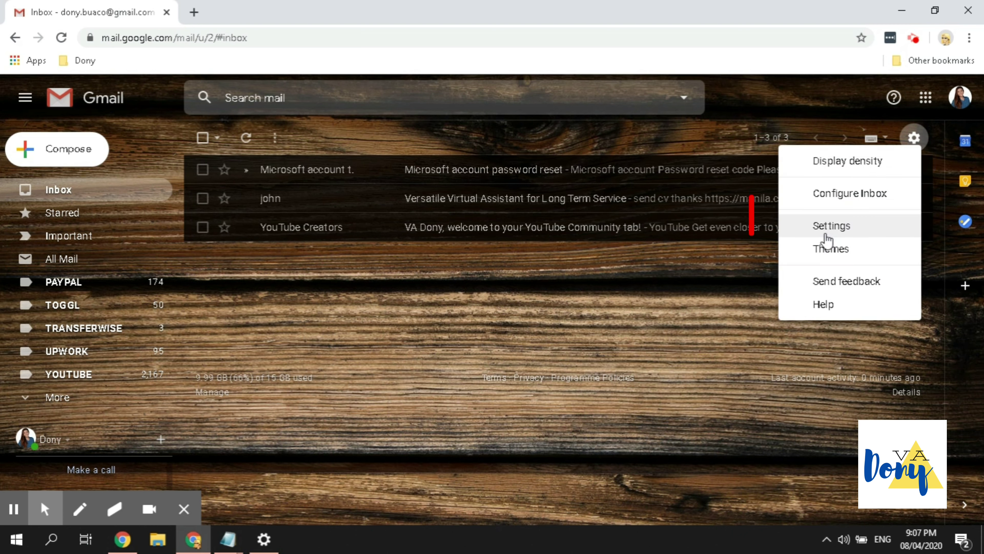
pyautogui.click(831, 227)
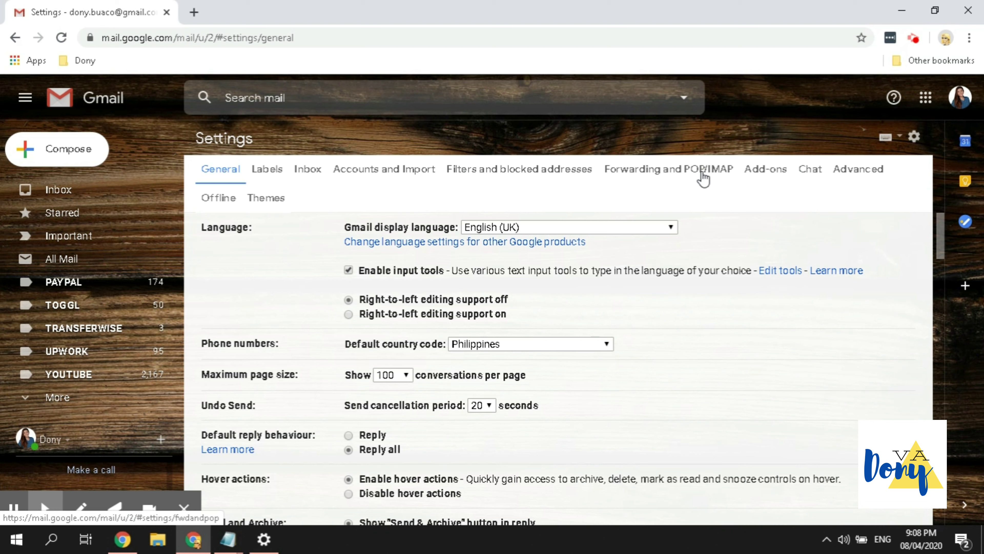
pyautogui.click(266, 174)
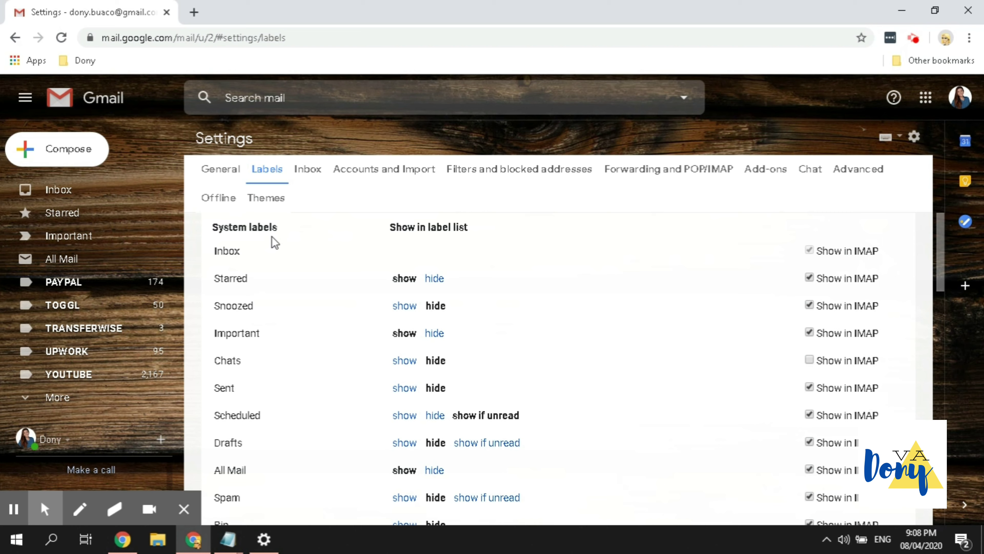
# - Examine the visibility options of the system labels, categories and custom labels, and locate the option for creating a label
pyautogui.scroll(-1, 437, 252)
pyautogui.scroll(-3, 437, 257)
pyautogui.scroll(5, 439, 275)
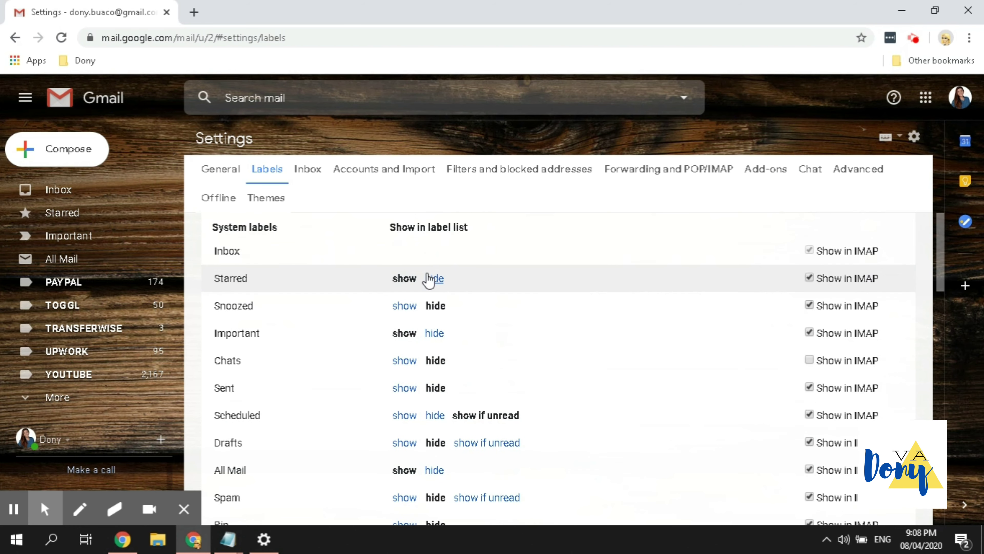
pyautogui.scroll(-5, 447, 269)
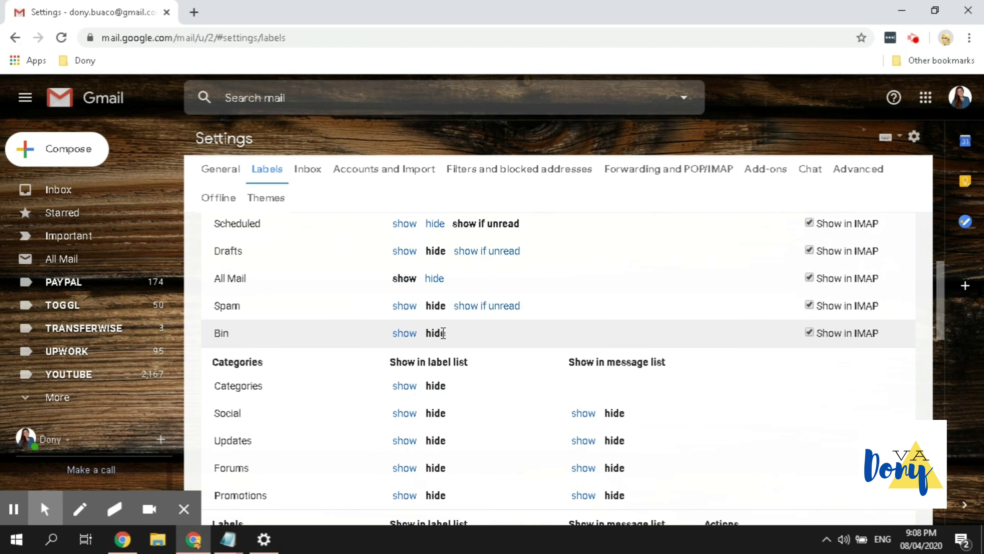
pyautogui.scroll(-4, 449, 371)
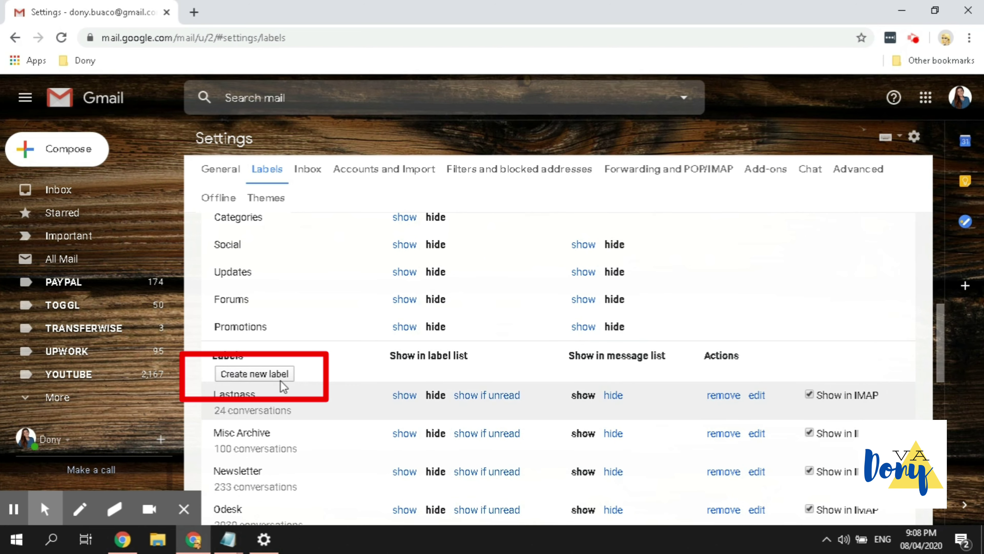
pyautogui.scroll(2, 315, 353)
pyautogui.scroll(6, 315, 353)
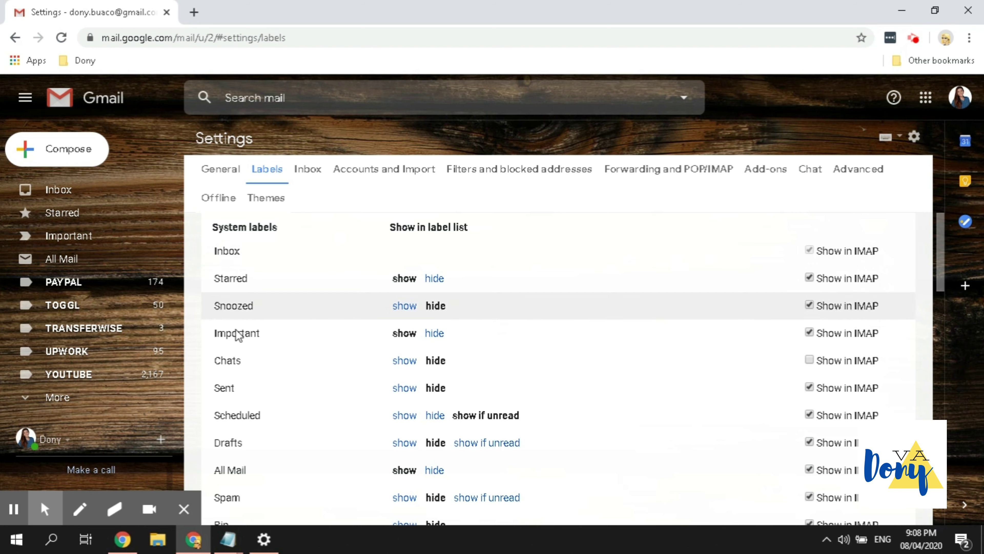
pyautogui.scroll(-5, 263, 396)
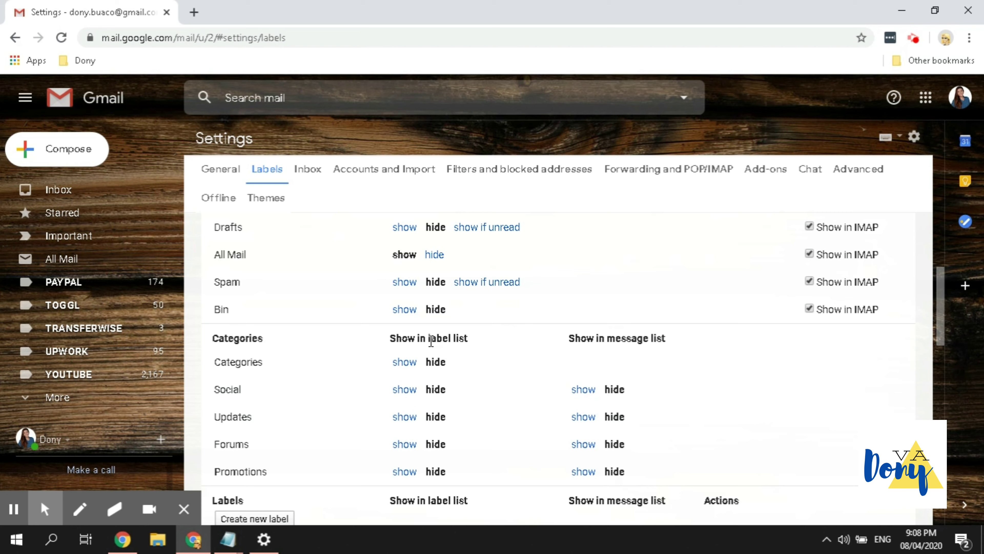
pyautogui.scroll(-6, 402, 374)
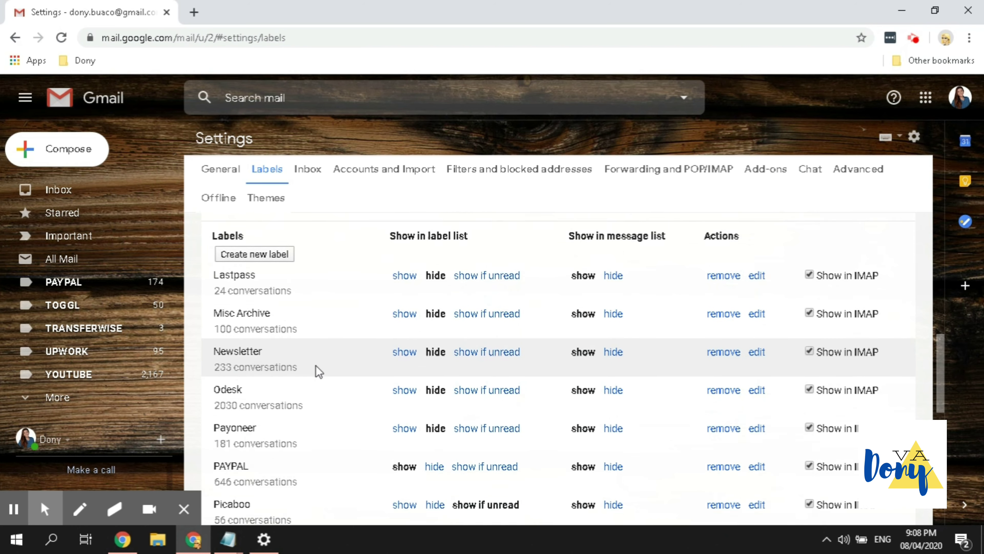
pyautogui.scroll(1, 221, 249)
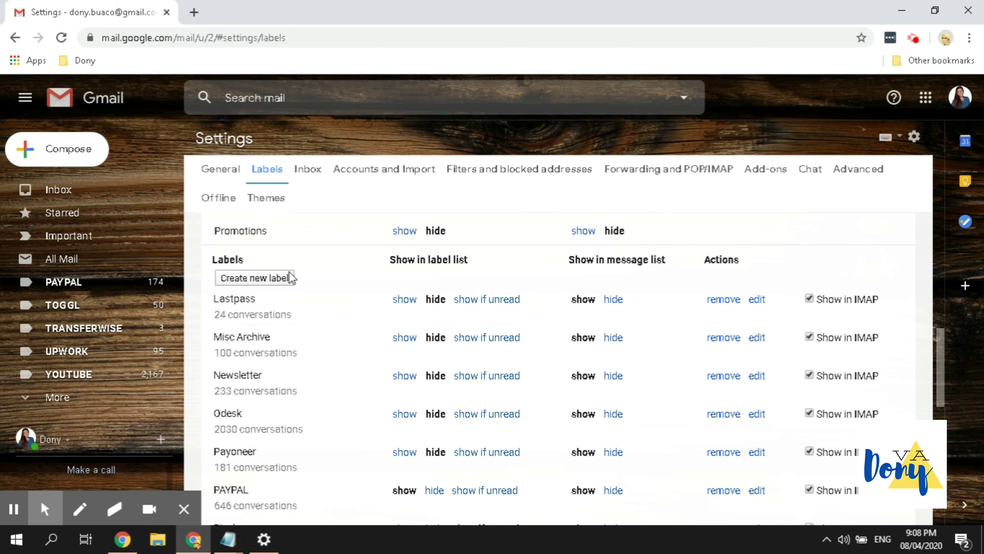
# - Review the naming and parent-label nesting options for a new label, and close the dialog without creating one
pyautogui.click(268, 283)
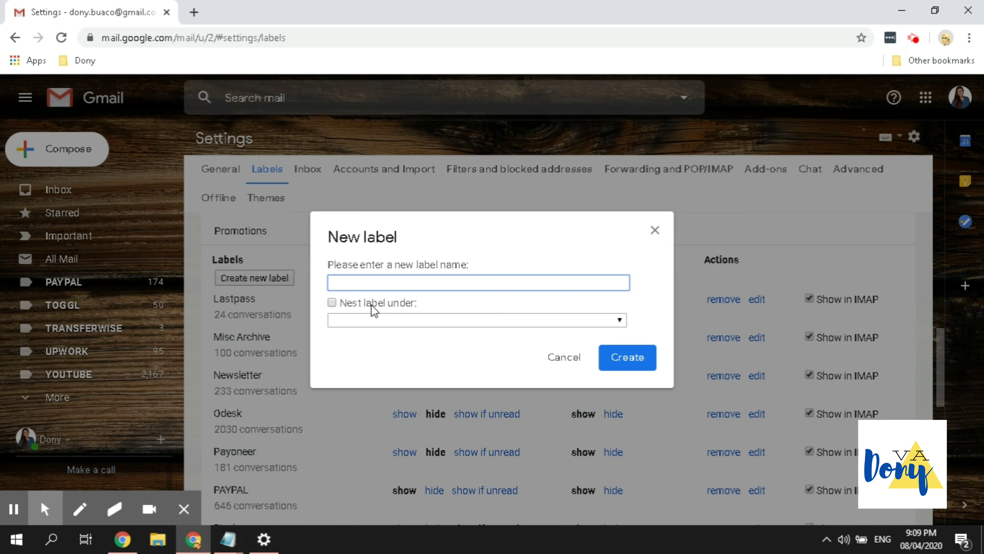
pyautogui.click(333, 303)
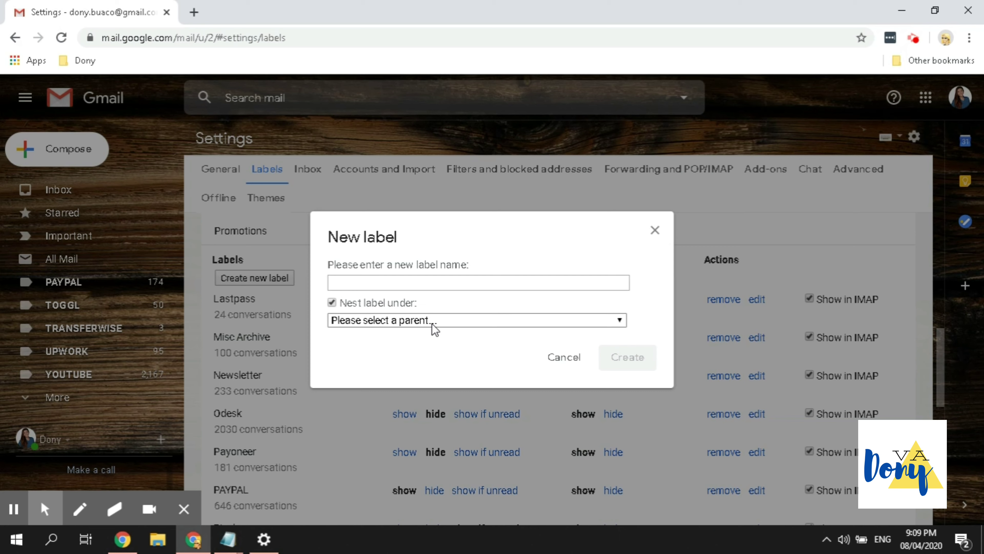
pyautogui.click(371, 323)
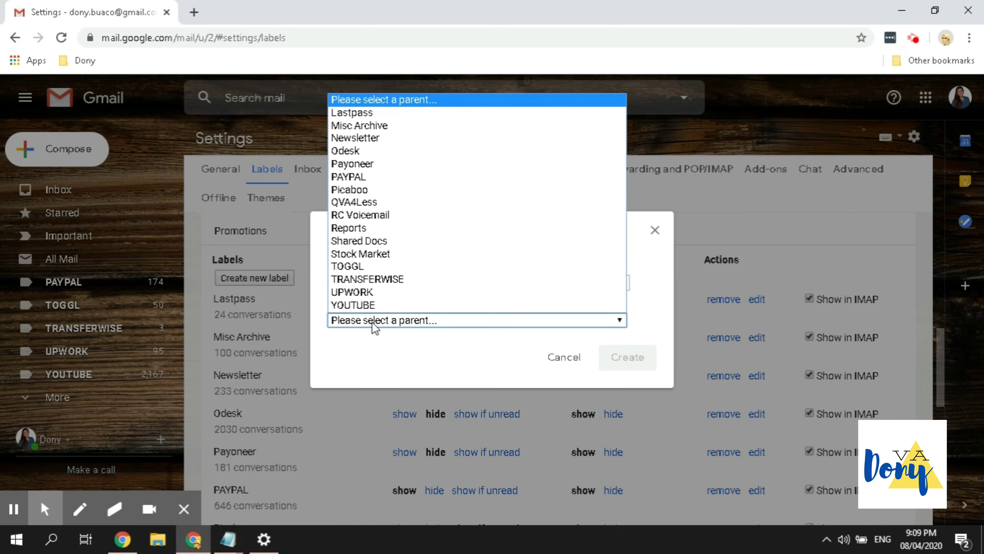
pyautogui.click(374, 325)
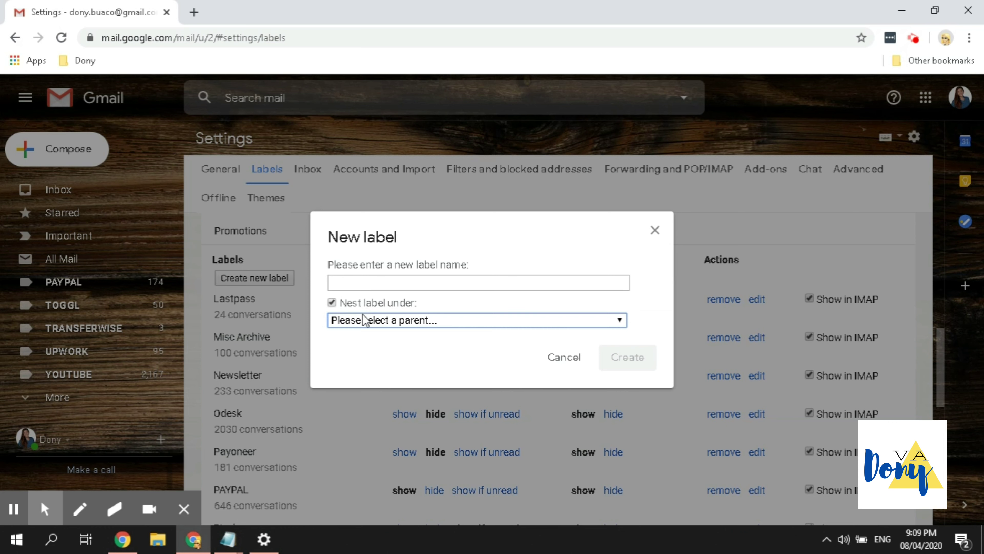
pyautogui.click(404, 281)
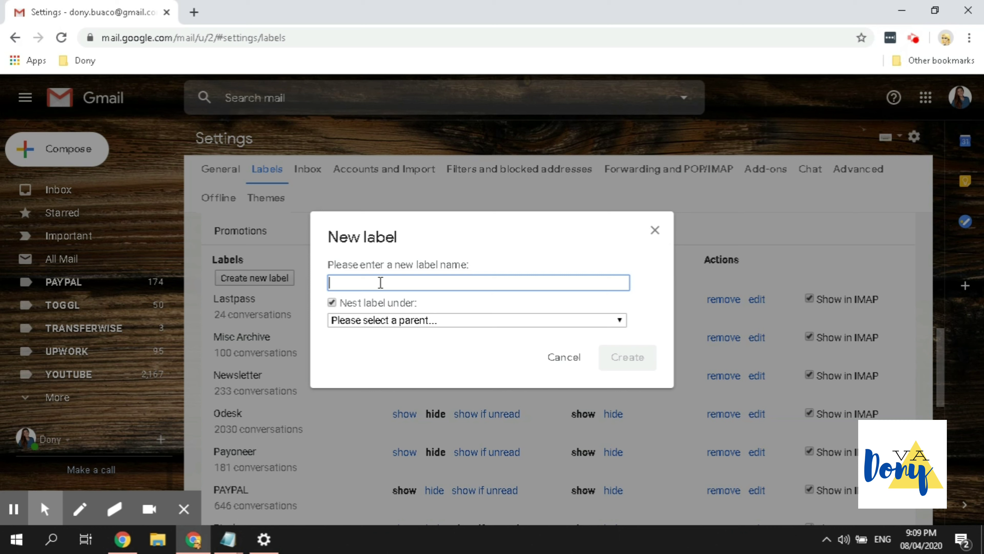
pyautogui.click(334, 303)
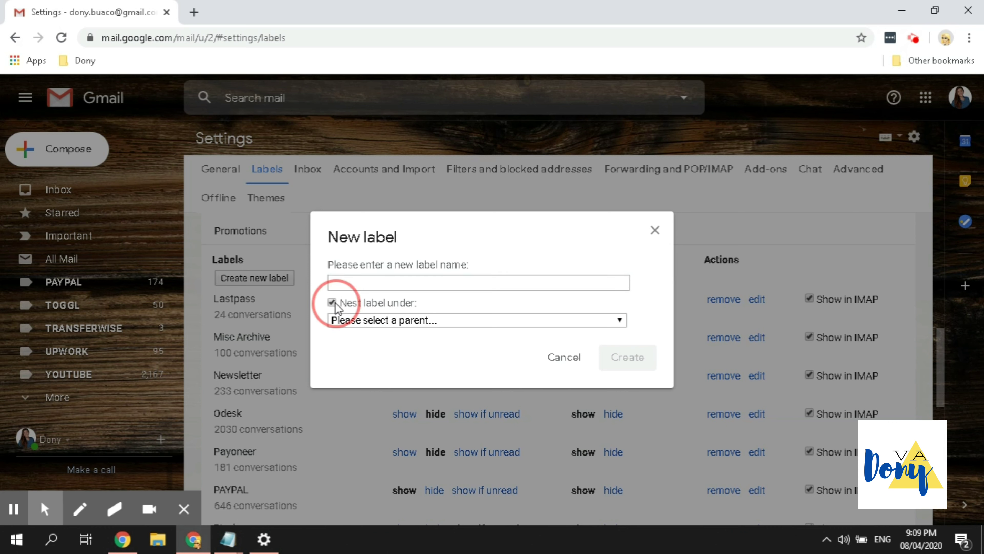
pyautogui.click(366, 280)
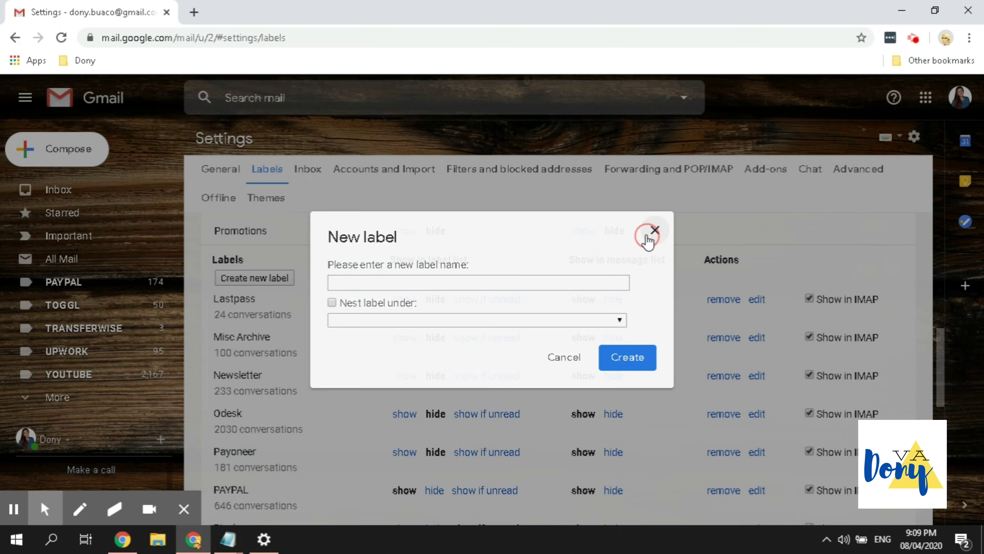
pyautogui.click(655, 230)
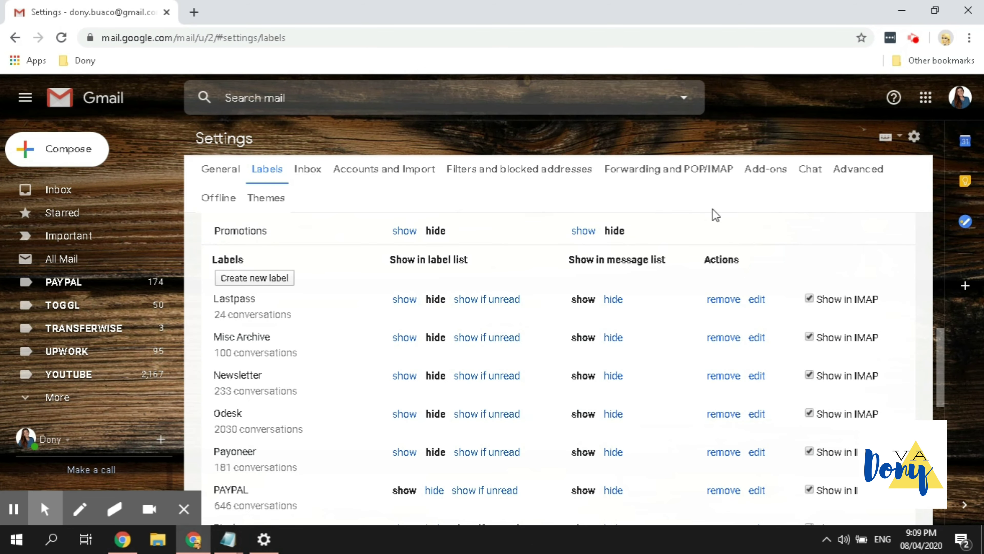
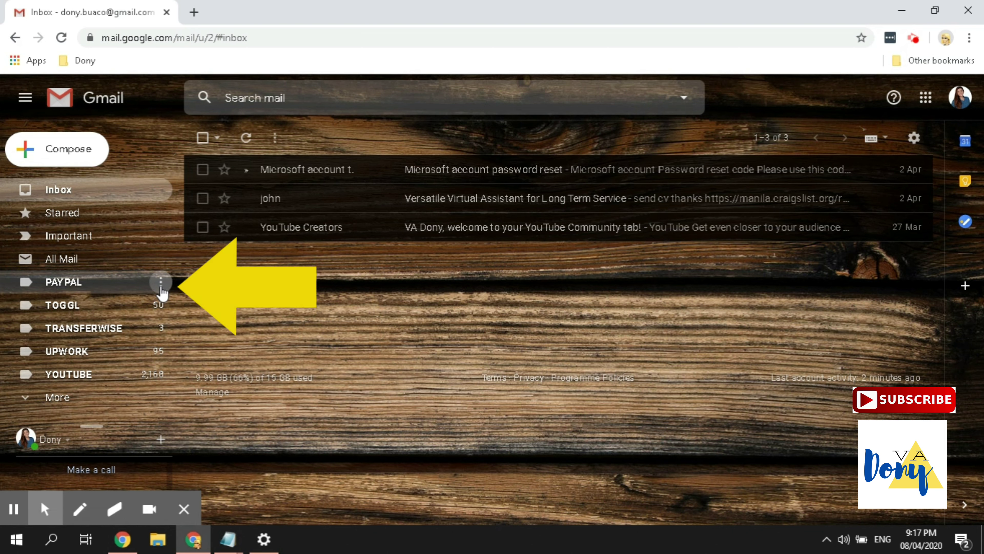
# - Review the PAYPAL label's options for colour, label list, message list and editing, and close them without changes
pyautogui.click(160, 282)
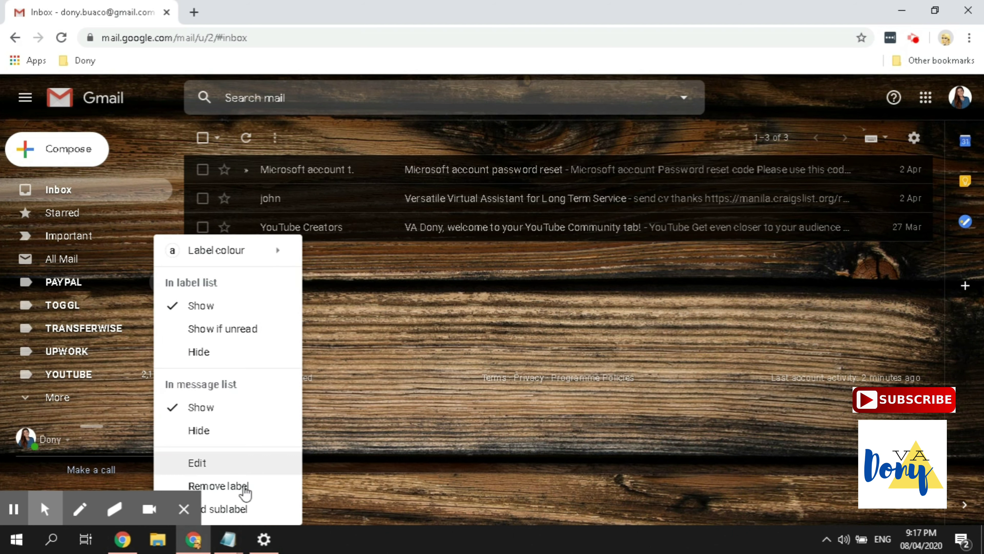
pyautogui.click(184, 511)
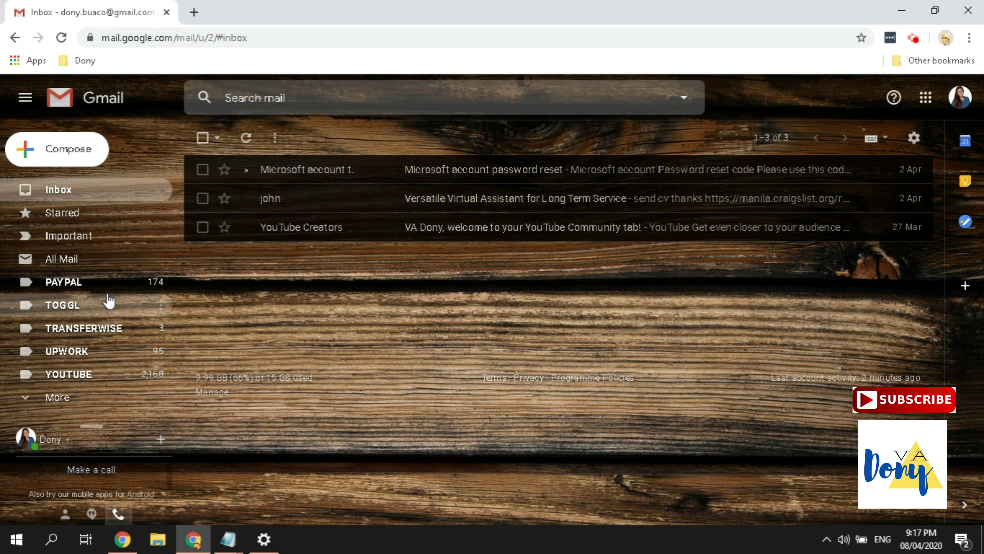
pyautogui.moveTo(229, 258)
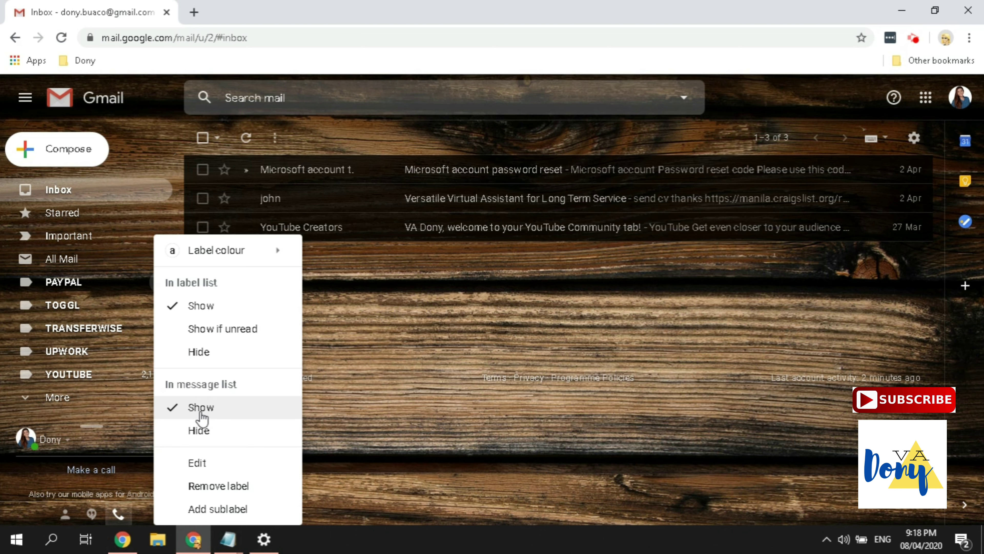
pyautogui.click(345, 263)
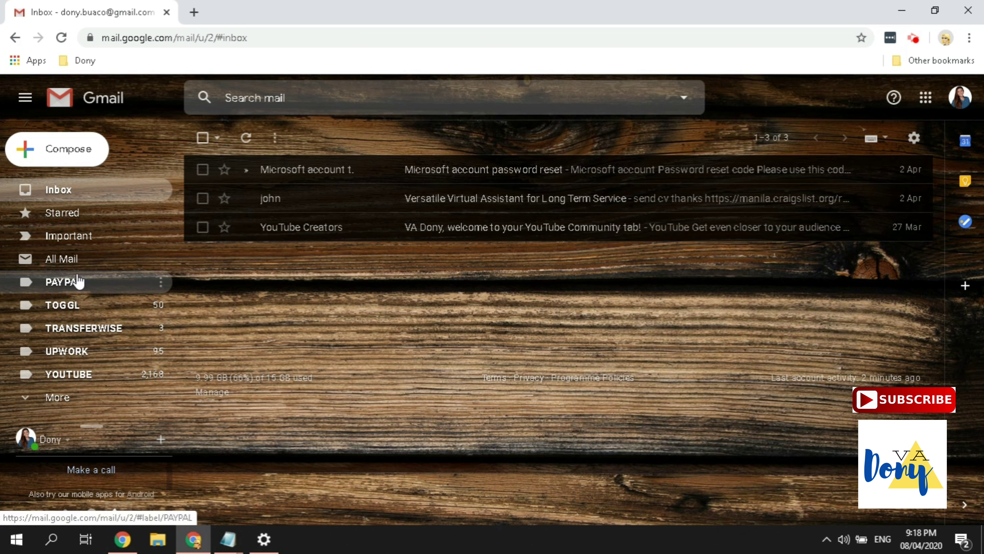
# - Apply the PAYPAL label to the Microsoft account password reset email
pyautogui.click(201, 178)
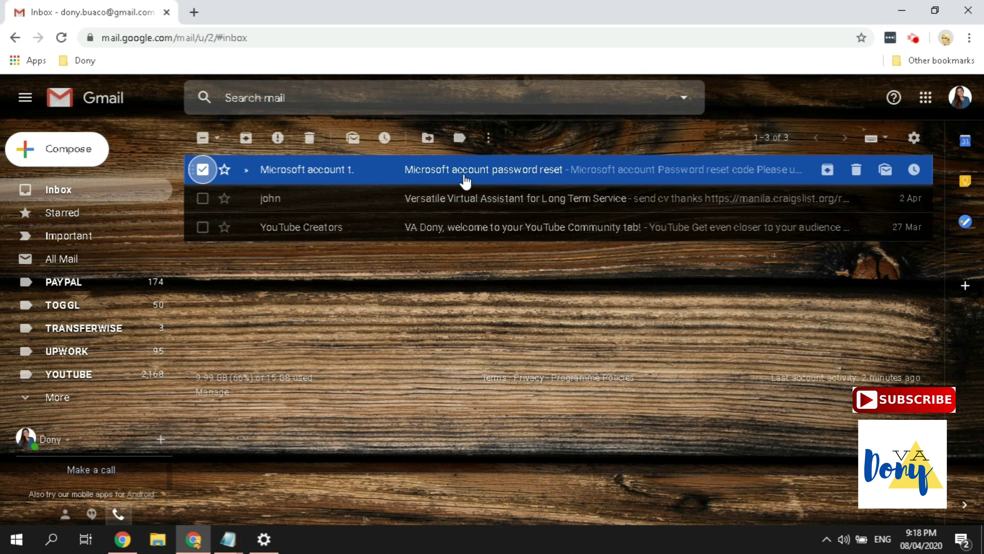
pyautogui.click(461, 141)
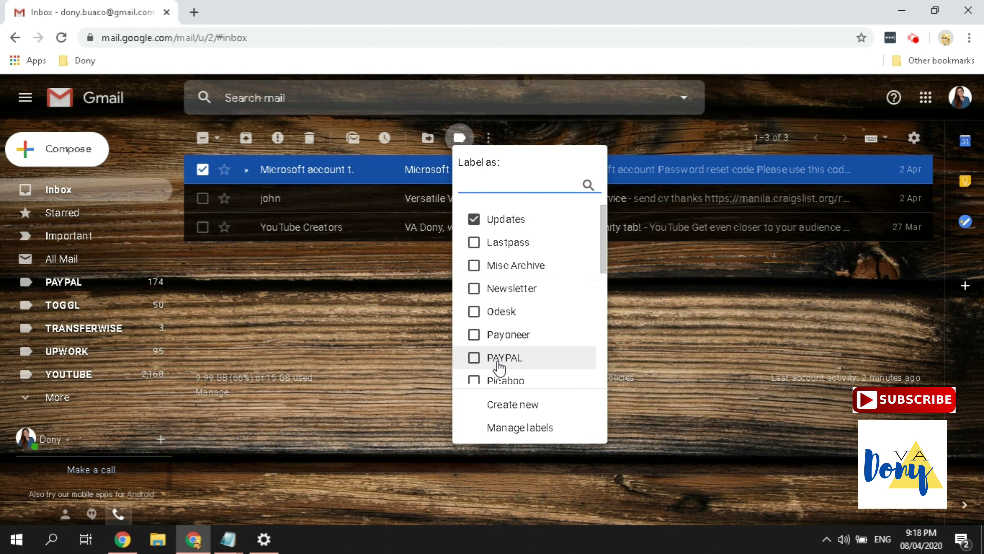
pyautogui.click(473, 360)
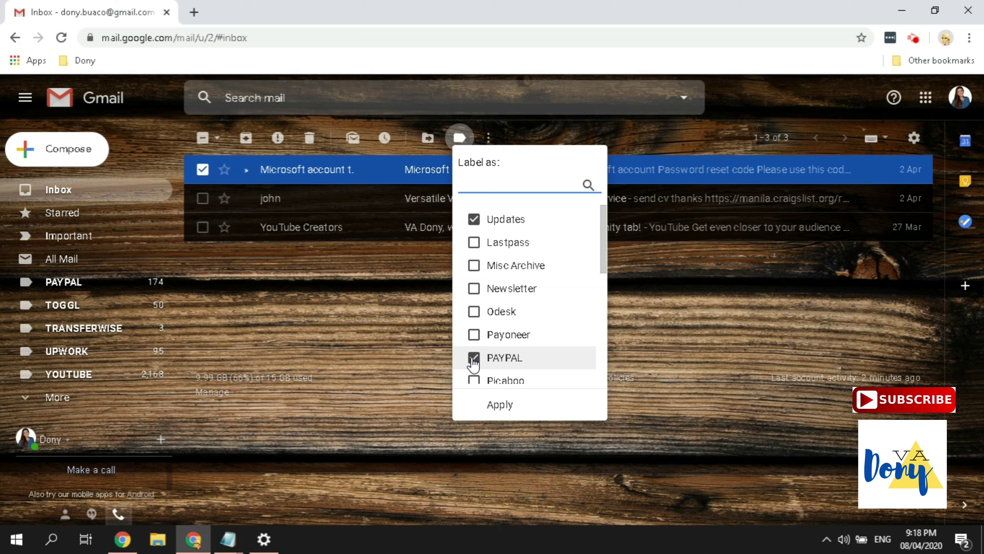
pyautogui.click(488, 407)
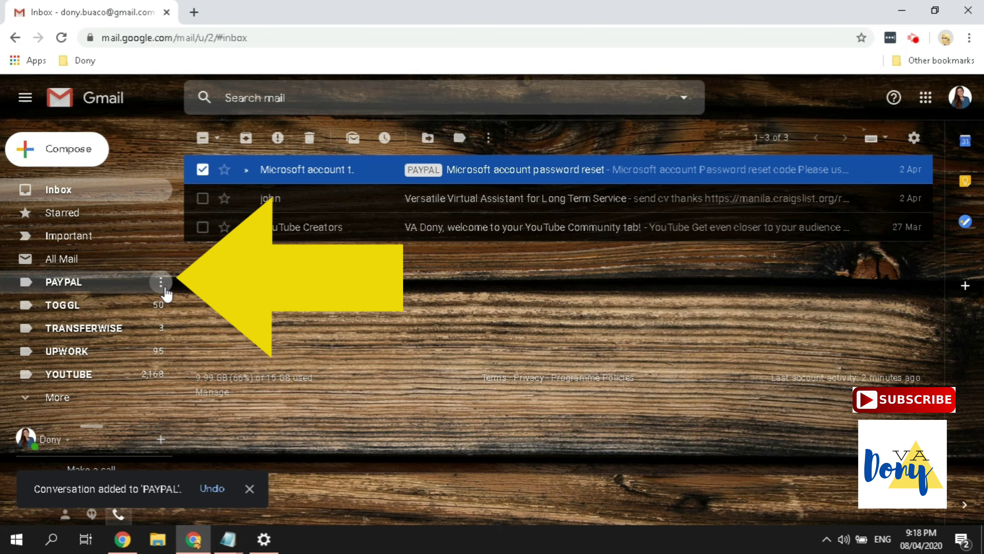
# - Hide the PAYPAL label in the message list
pyautogui.click(162, 284)
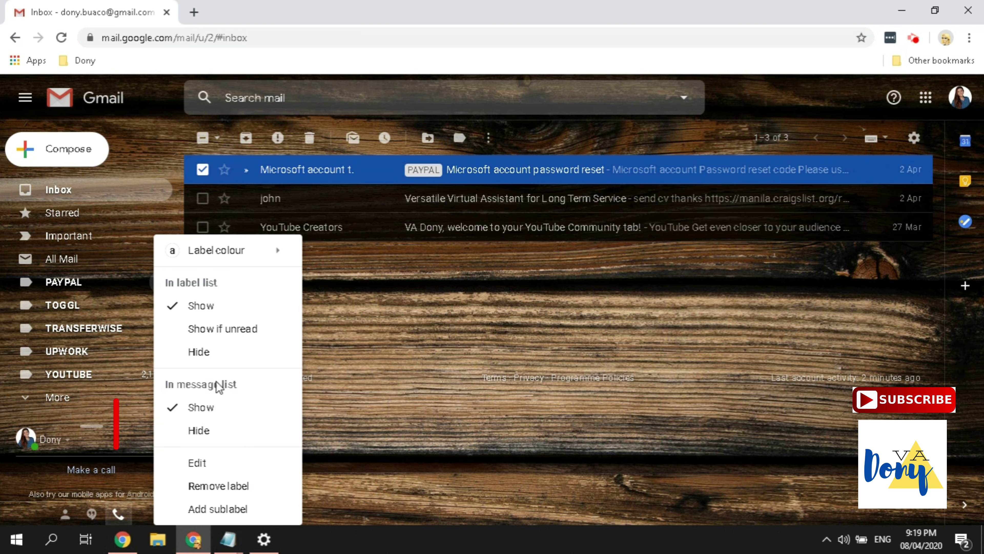
pyautogui.click(203, 433)
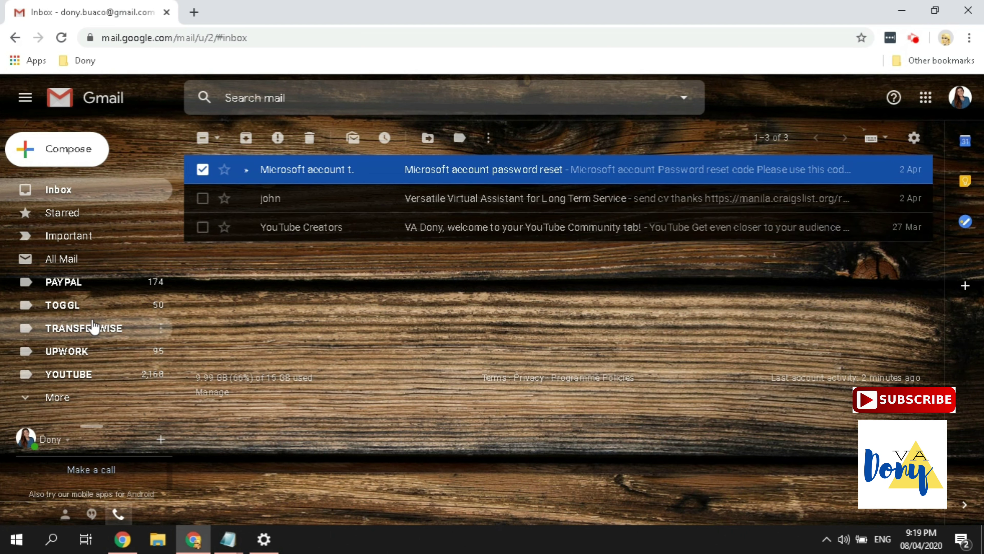
# - Set the PAYPAL label to show in the message list
pyautogui.click(161, 284)
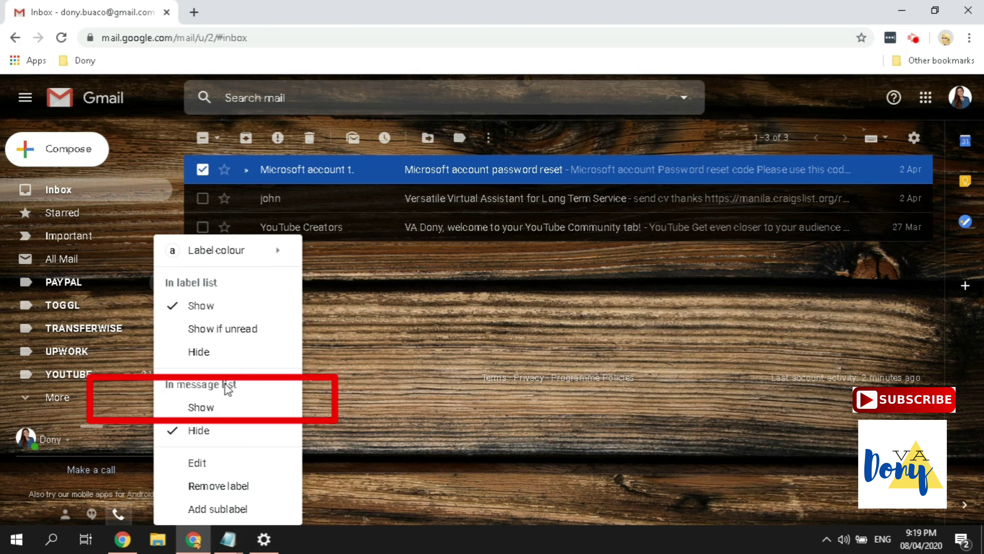
pyautogui.click(197, 410)
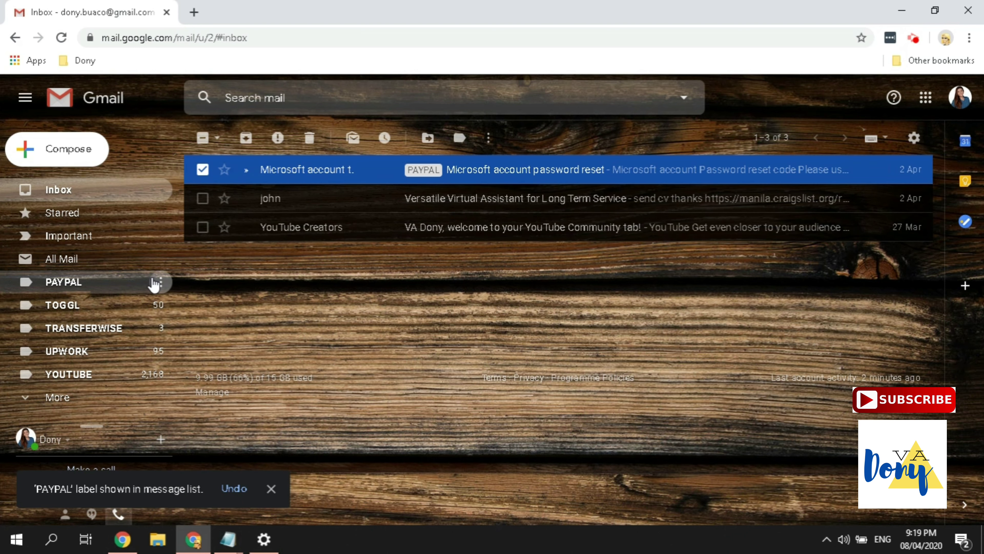
# - Hide the PAYPAL label in the label list and locate it among the hidden labels in the expanded list
pyautogui.click(163, 281)
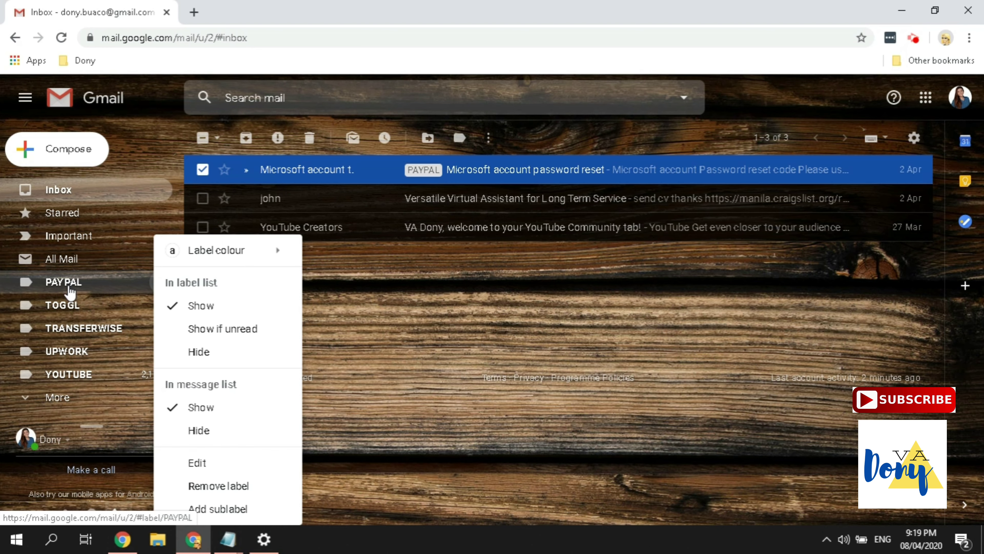
pyautogui.click(188, 357)
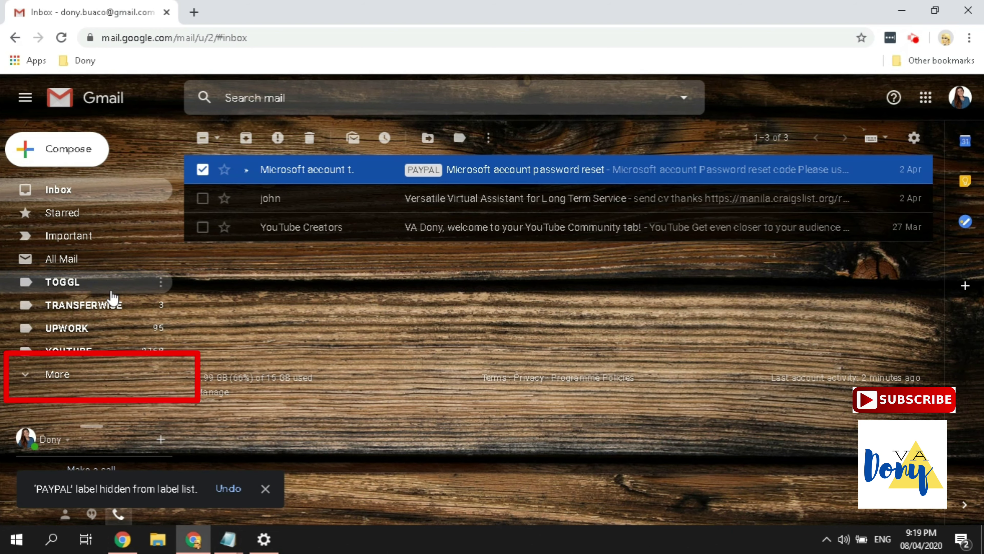
pyautogui.click(32, 378)
pyautogui.scroll(-3, 95, 310)
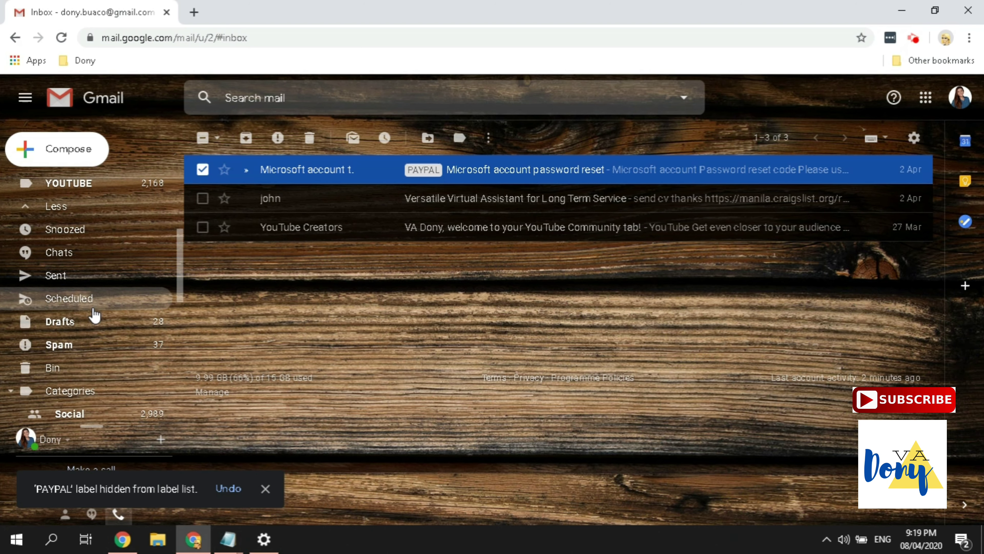
pyautogui.scroll(-3, 93, 315)
pyautogui.scroll(-4, 91, 310)
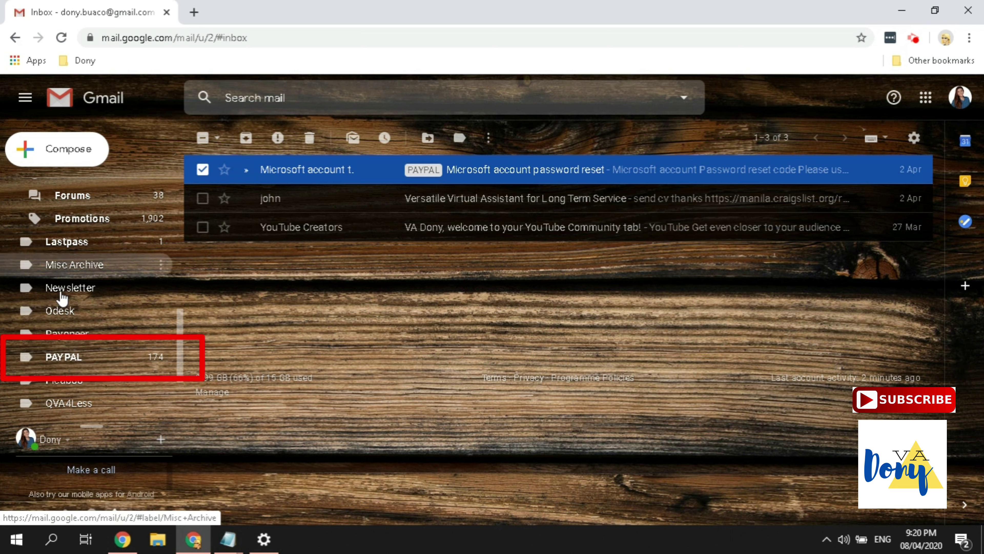
pyautogui.scroll(3, 101, 350)
pyautogui.scroll(-3, 102, 351)
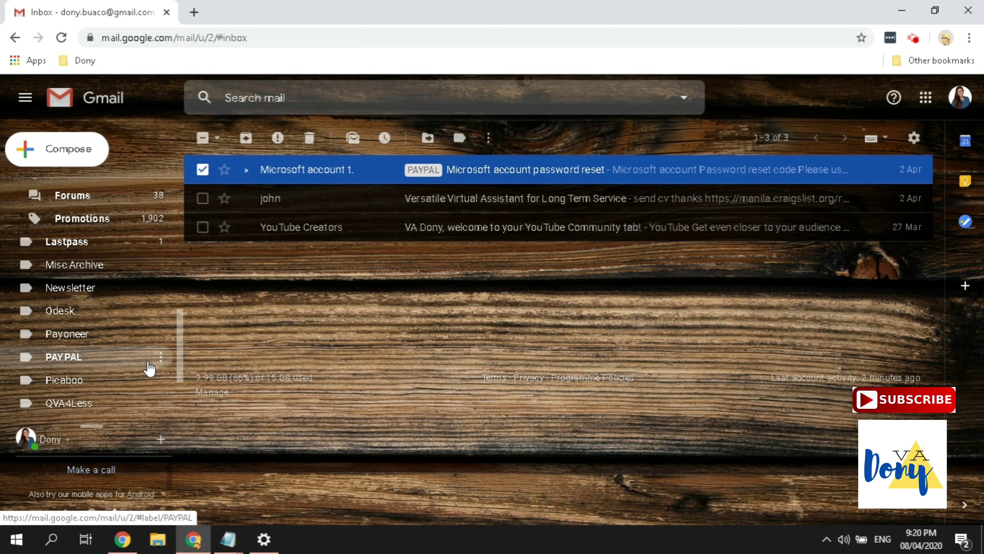
# - Set the PAYPAL label to show in the label list, check the main labels, and collapse the expanded list
pyautogui.click(159, 357)
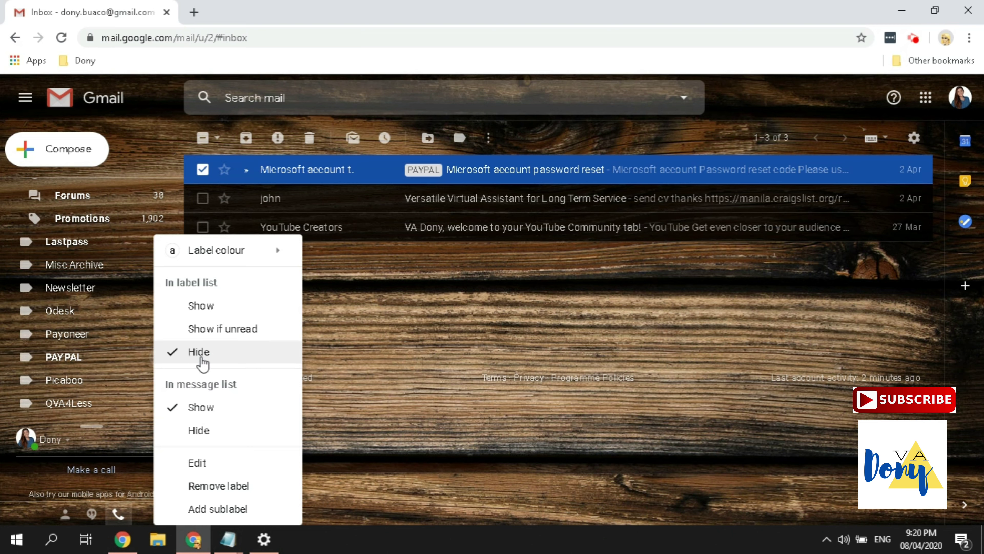
pyautogui.click(201, 307)
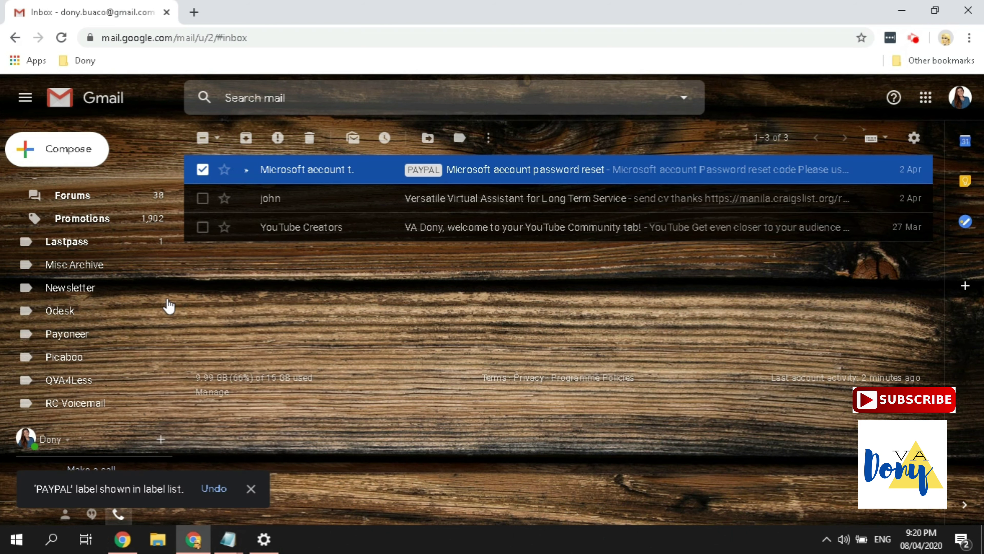
pyautogui.scroll(10, 130, 310)
pyautogui.scroll(-1, 97, 314)
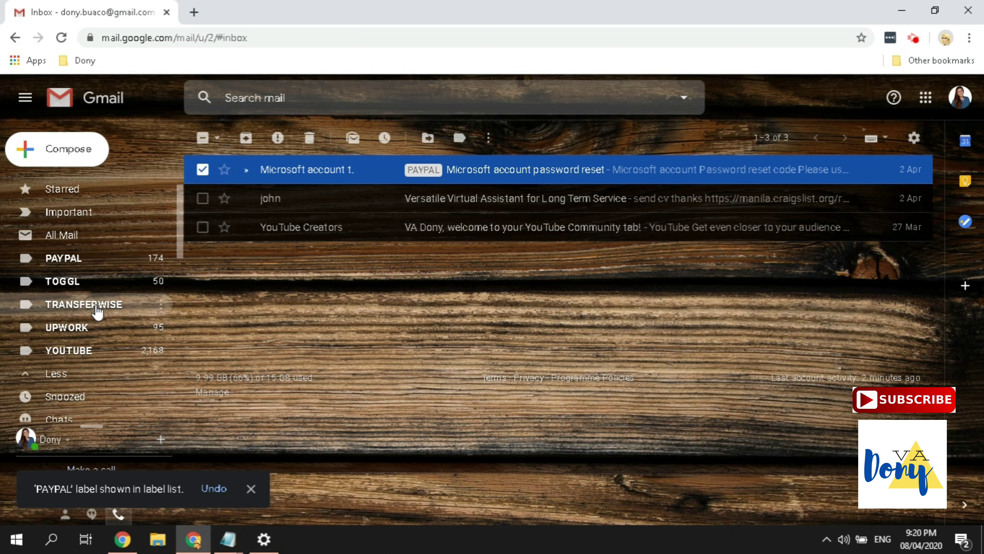
pyautogui.scroll(1, 64, 273)
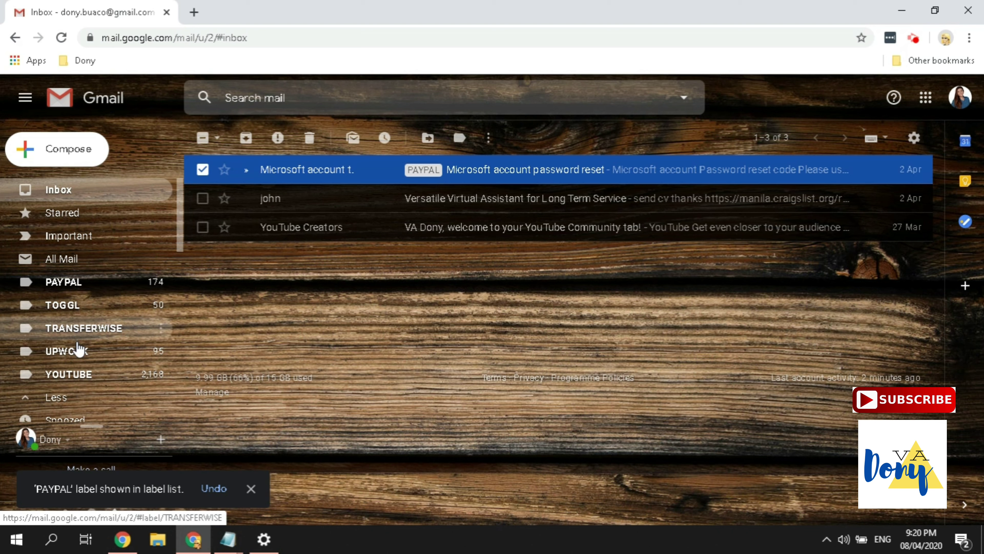
pyautogui.scroll(-2, 64, 369)
pyautogui.scroll(-1, 60, 352)
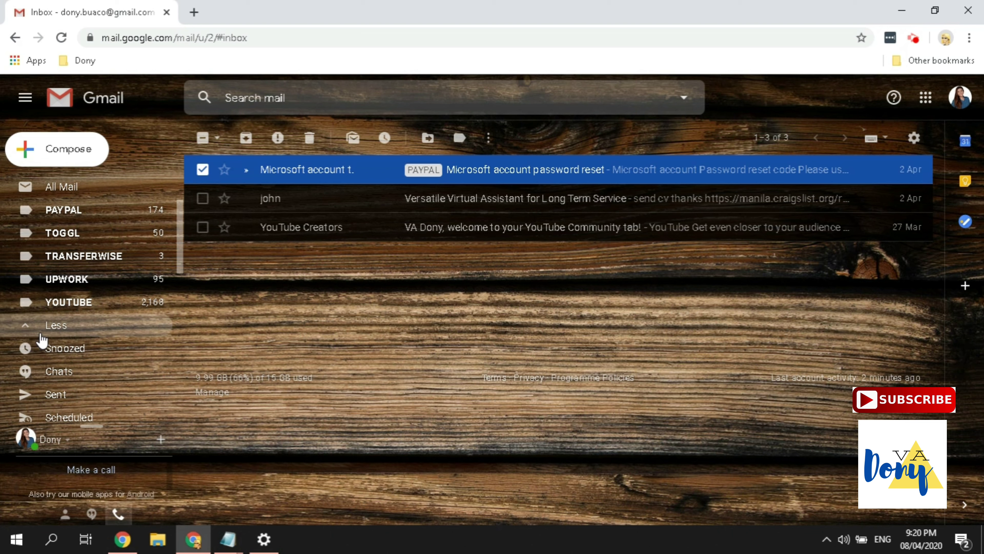
pyautogui.click(28, 330)
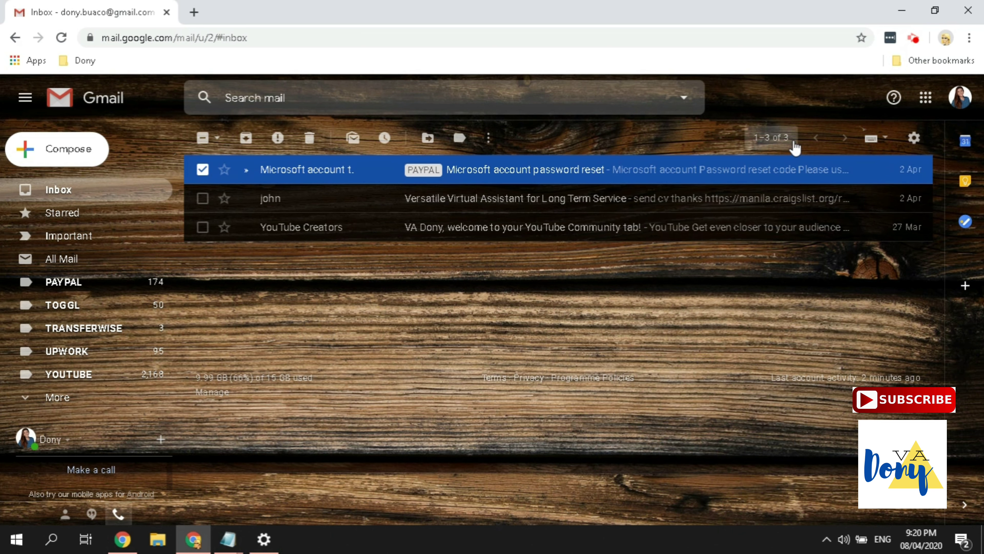
# - Open the label settings and review the label-list and message-list visibility options and the remove and edit actions for each label
pyautogui.click(915, 139)
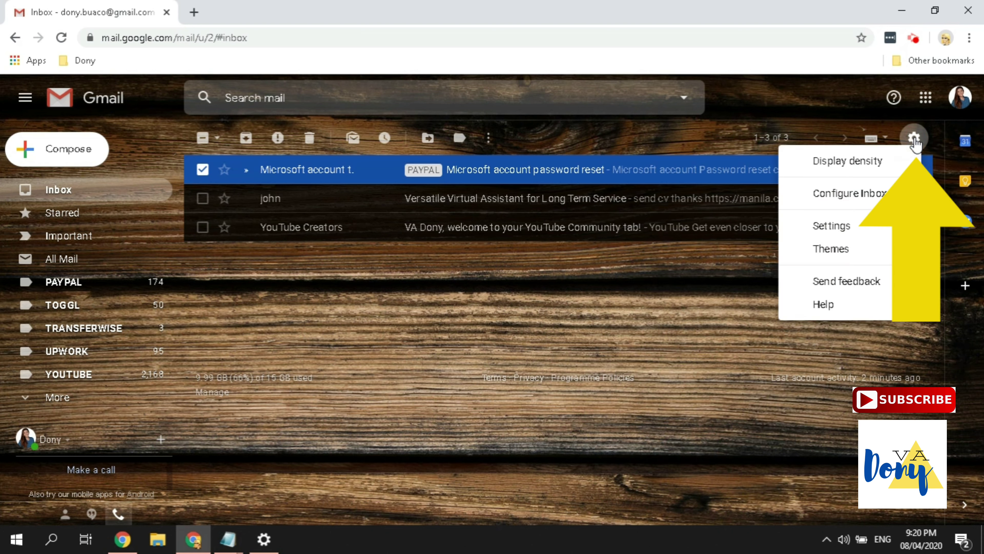
pyautogui.click(820, 227)
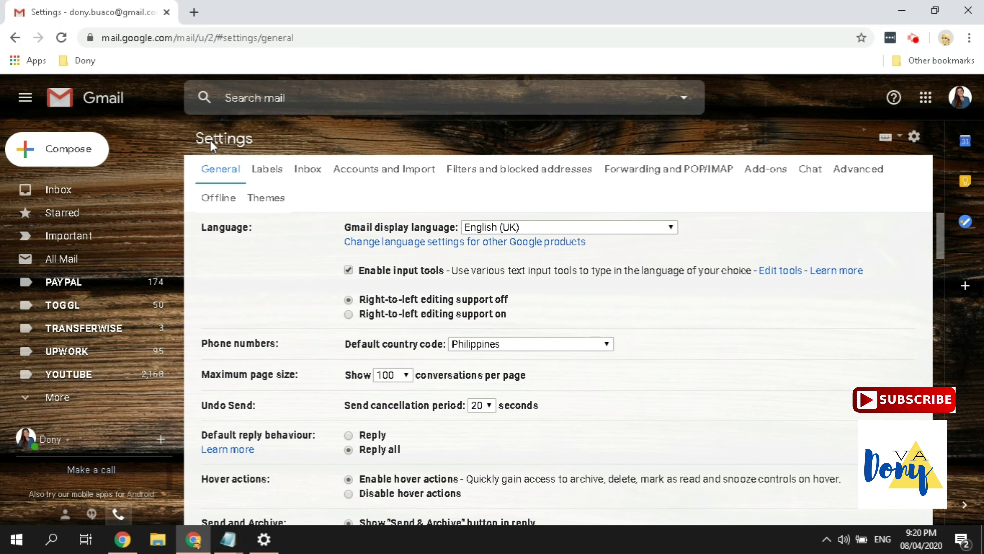
pyautogui.click(266, 170)
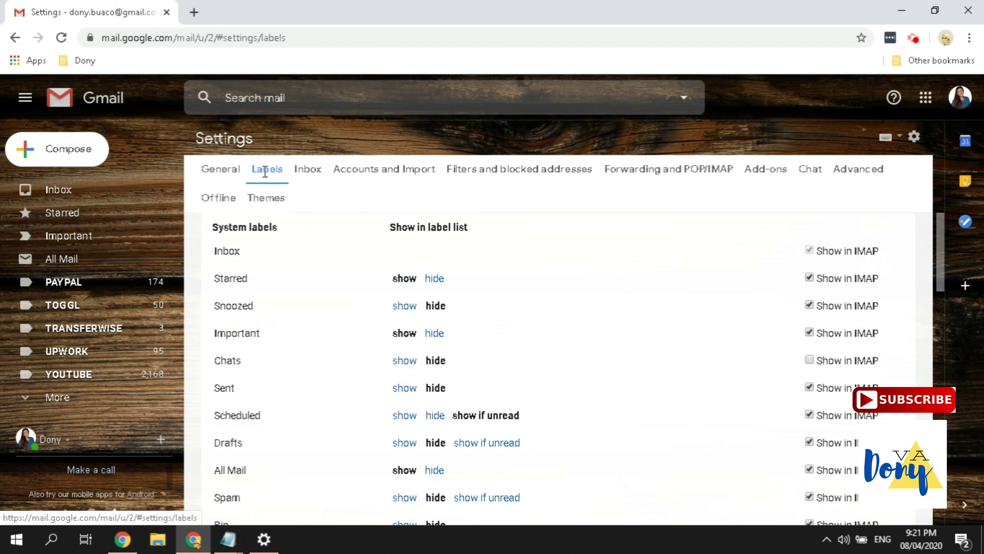
pyautogui.scroll(-8, 531, 358)
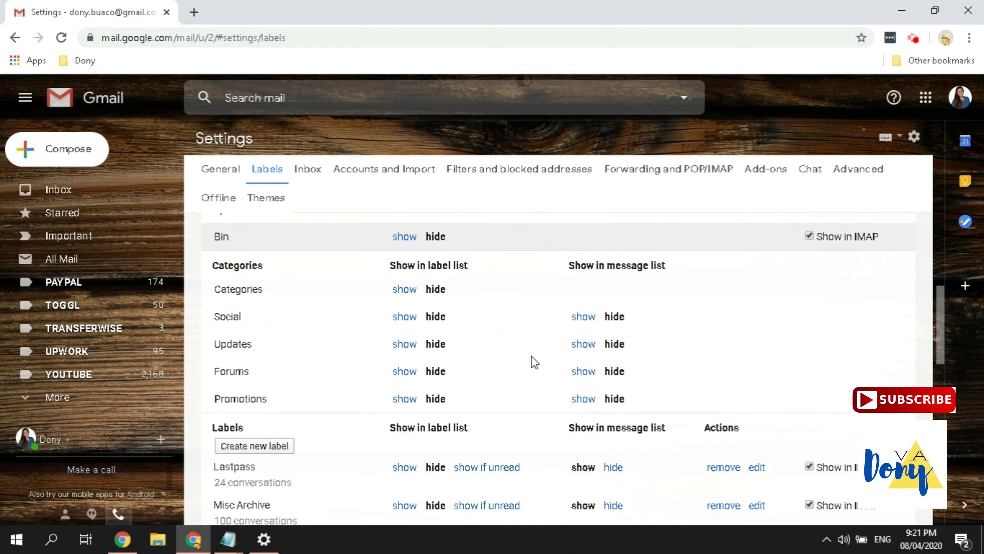
pyautogui.scroll(-4, 535, 362)
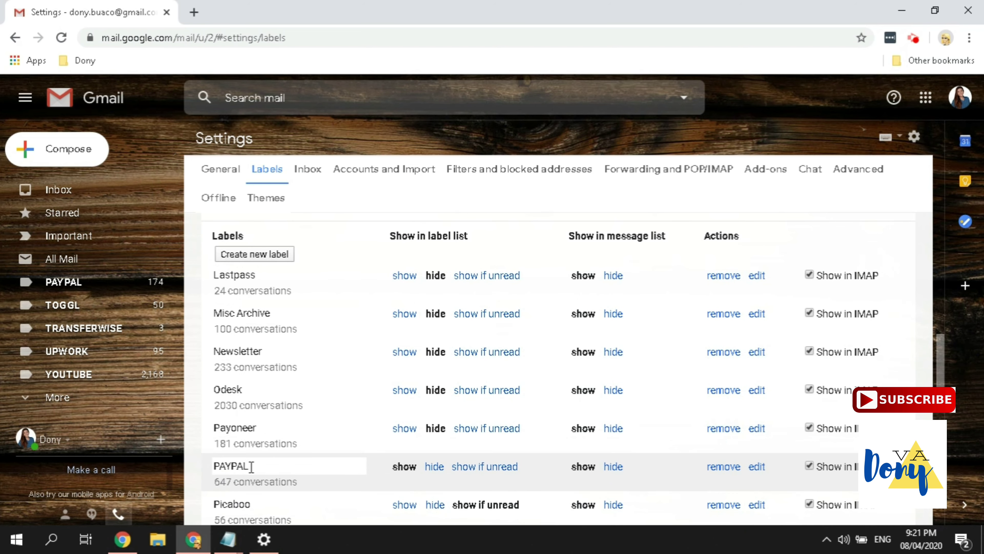
pyautogui.scroll(-4, 249, 466)
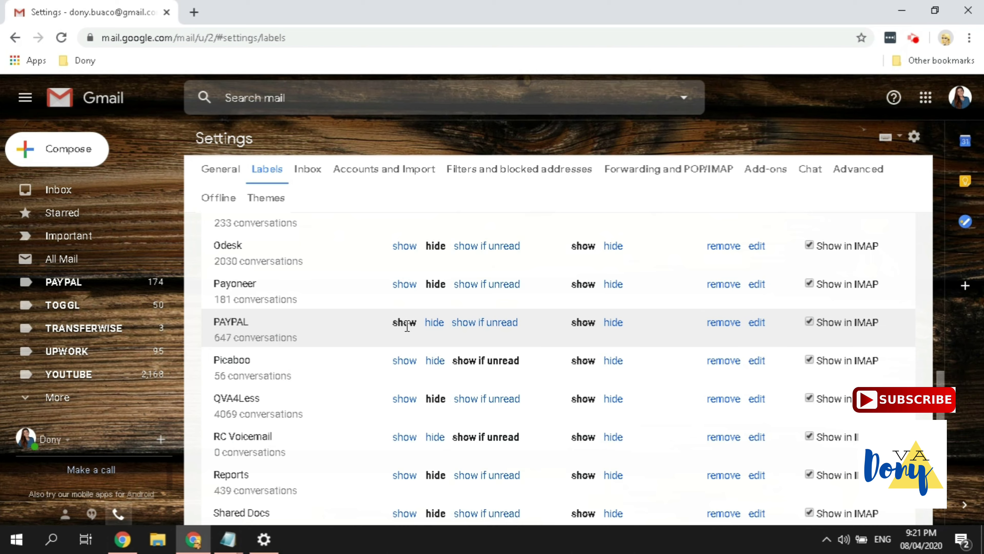
pyautogui.scroll(5, 408, 329)
pyautogui.scroll(-1, 407, 329)
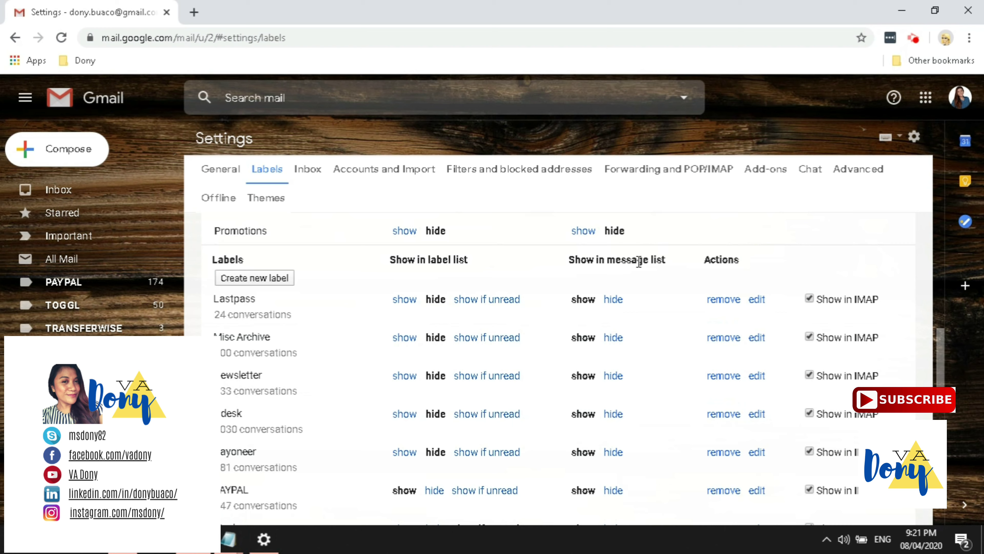
pyautogui.scroll(-2, 653, 323)
pyautogui.scroll(-3, 647, 330)
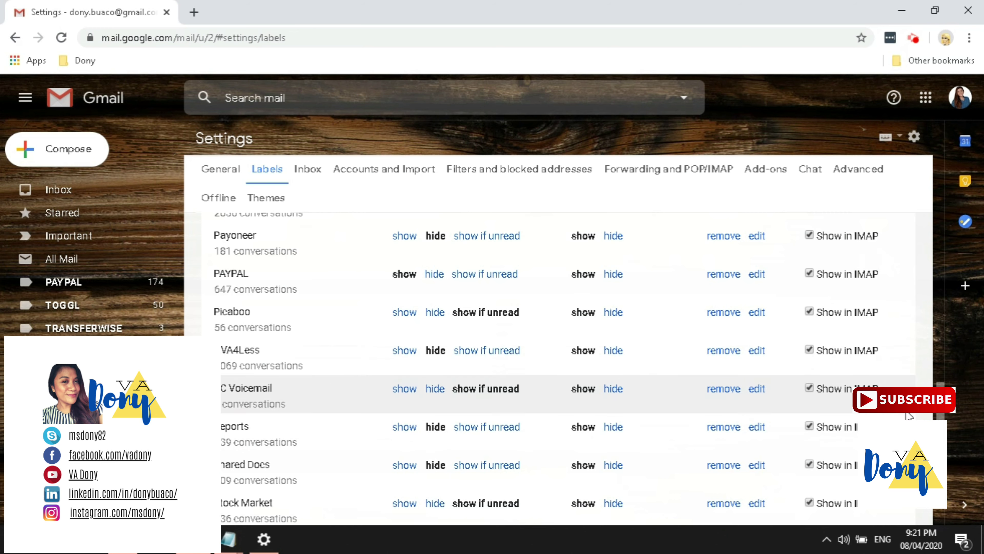
pyautogui.click(941, 454)
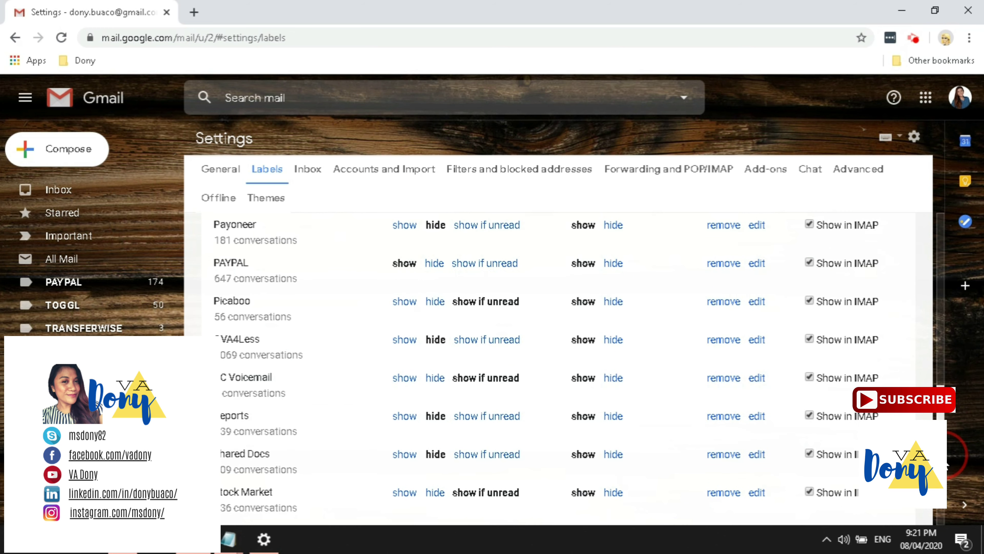